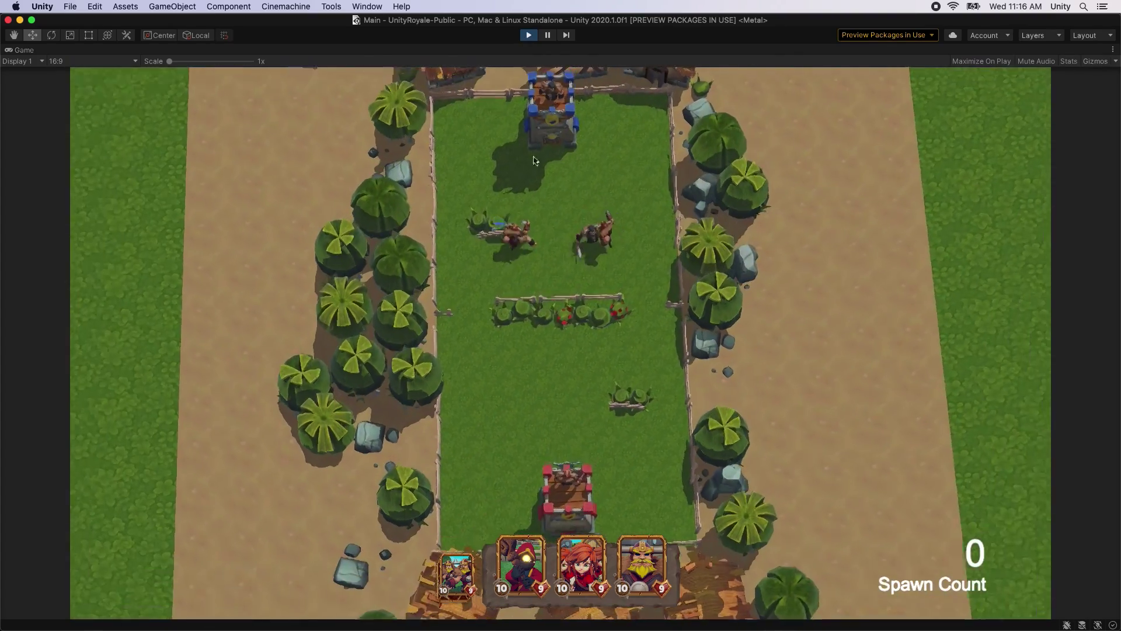
- Drag six unit cards from the hand, including the wizard, onto the arena to spawn their units
left_click_drag(523, 560, 480, 385)
left_click_drag(573, 568, 638, 382)
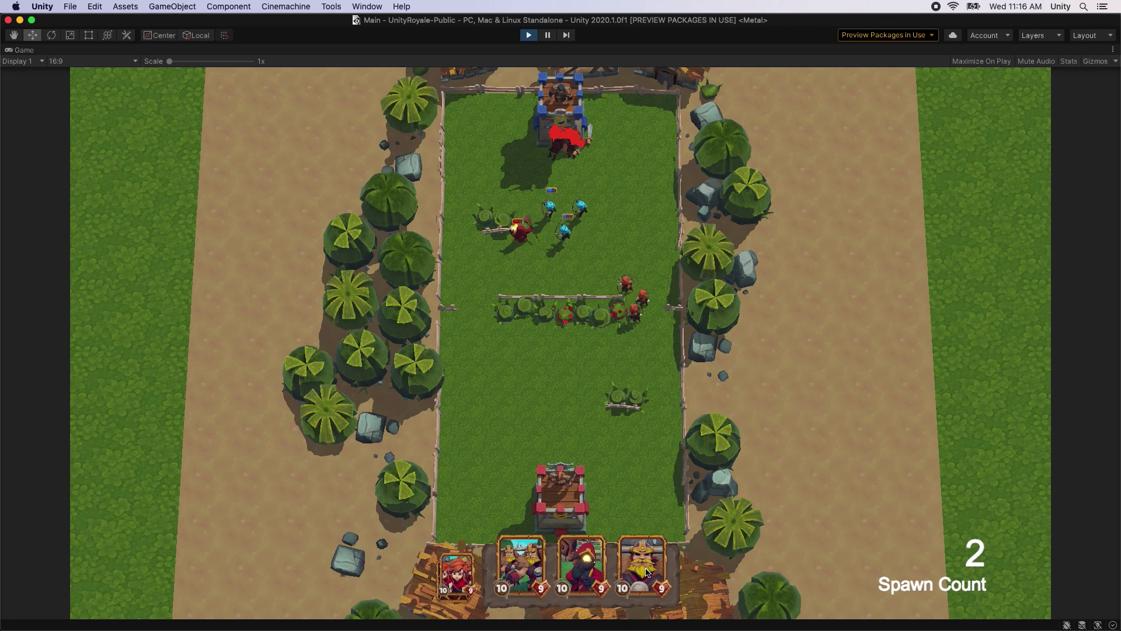
left_click_drag(647, 572, 475, 374)
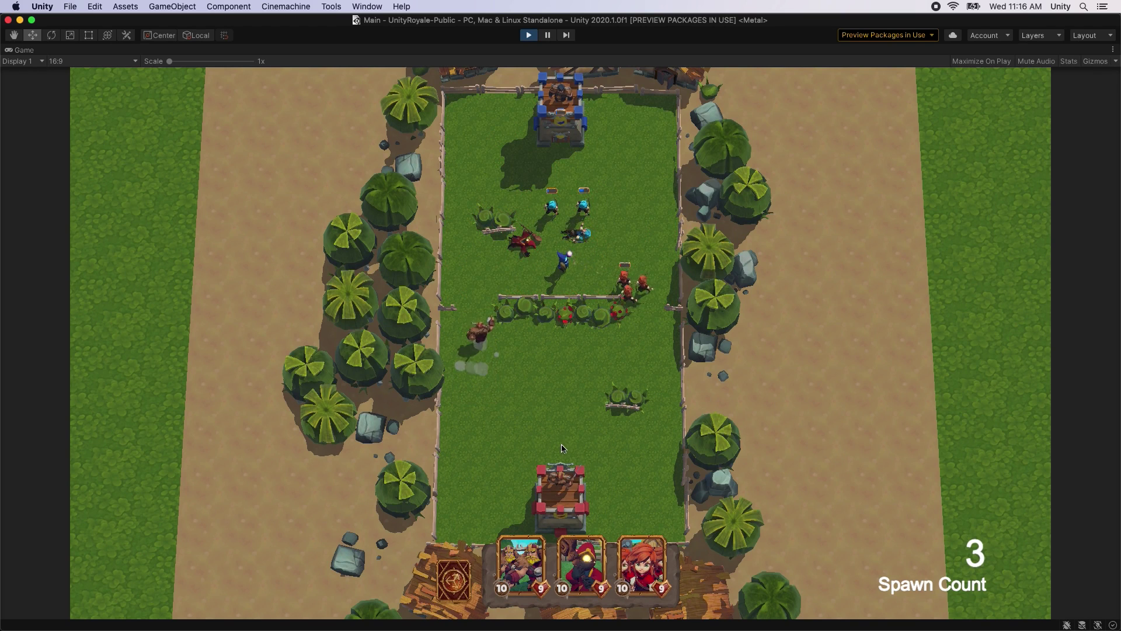
left_click_drag(640, 592, 639, 356)
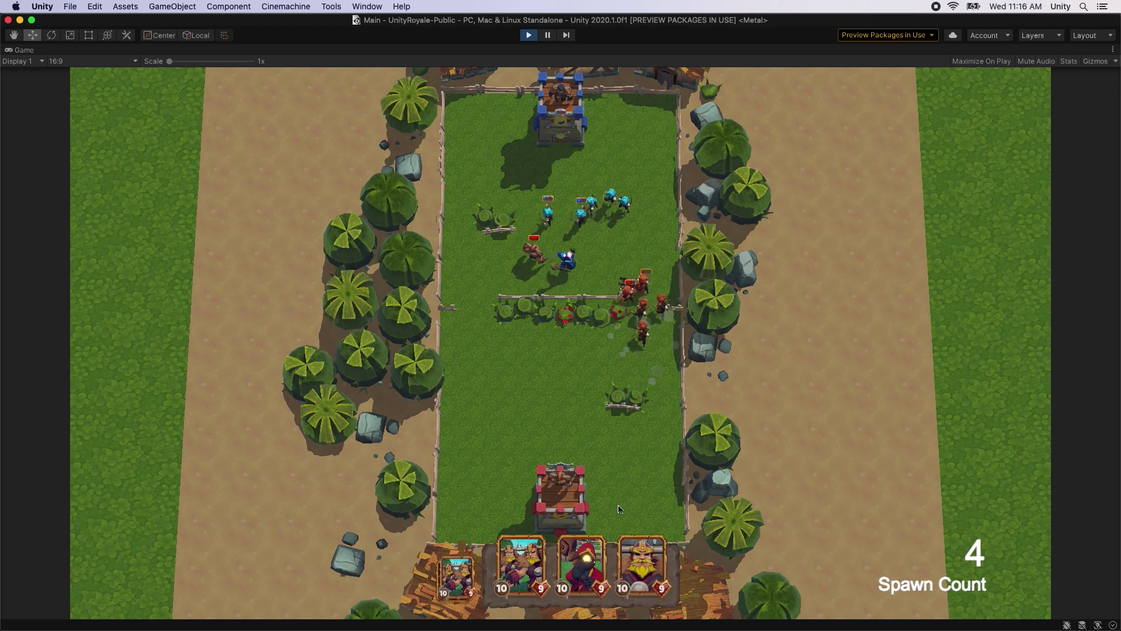
left_click_drag(582, 563, 471, 348)
left_click_drag(642, 570, 657, 358)
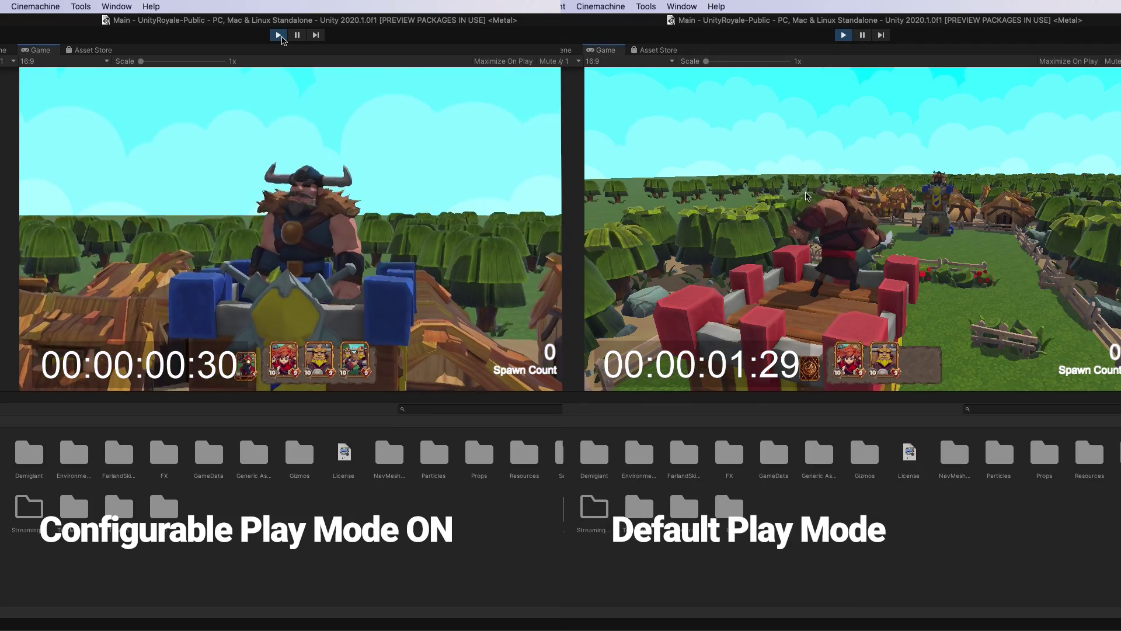
- Re-enter Play mode from the toolbar so the game restarts with Spawn Count 0
left_click(279, 35)
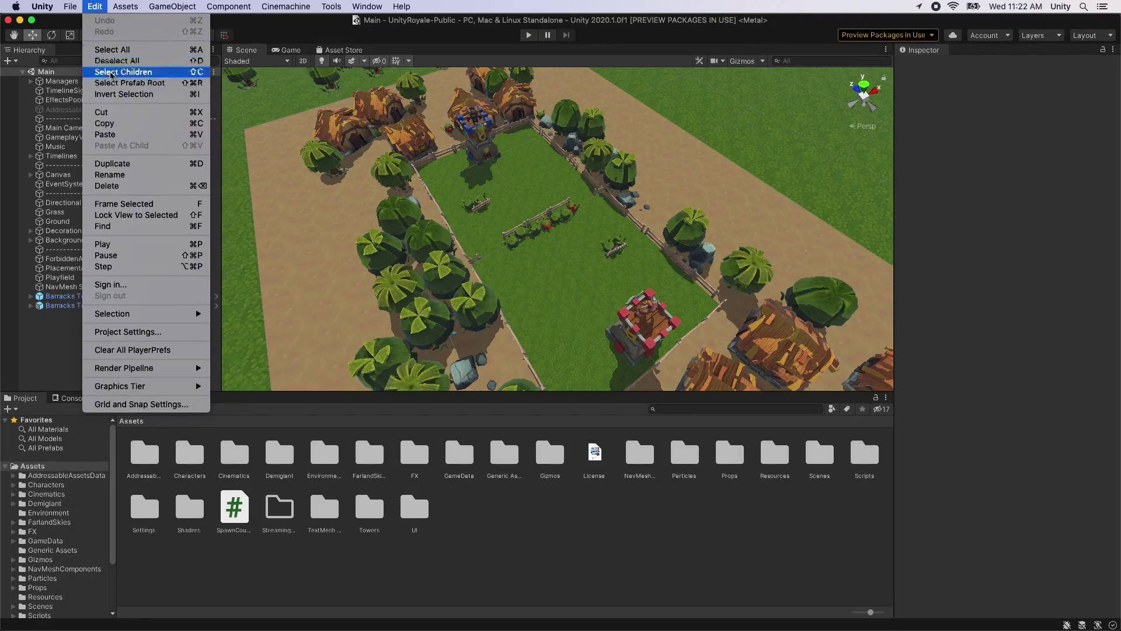
- Tick Enter Play Mode Options (Experimental) in the Editor project settings
left_click(161, 331)
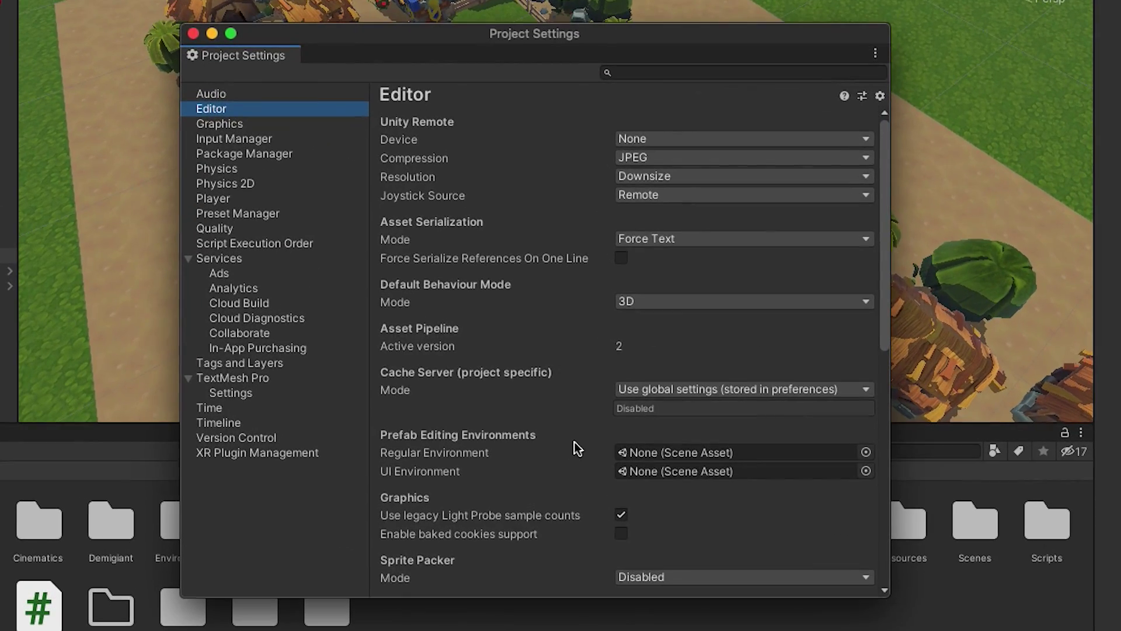
scroll(571, 407, "down", 8)
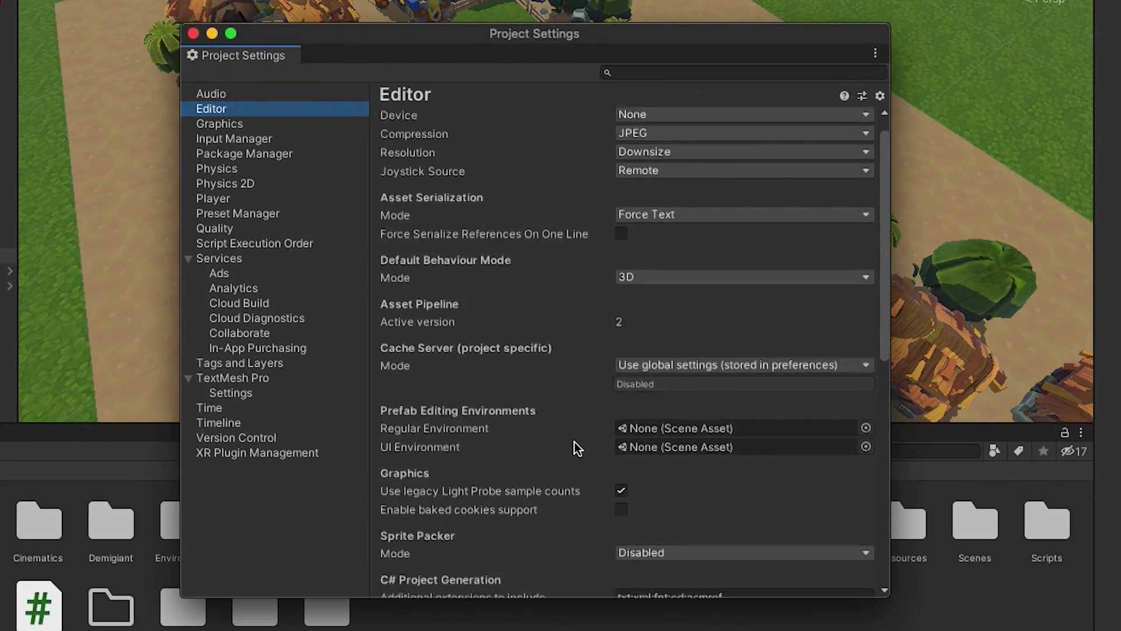
scroll(577, 447, "down", 3)
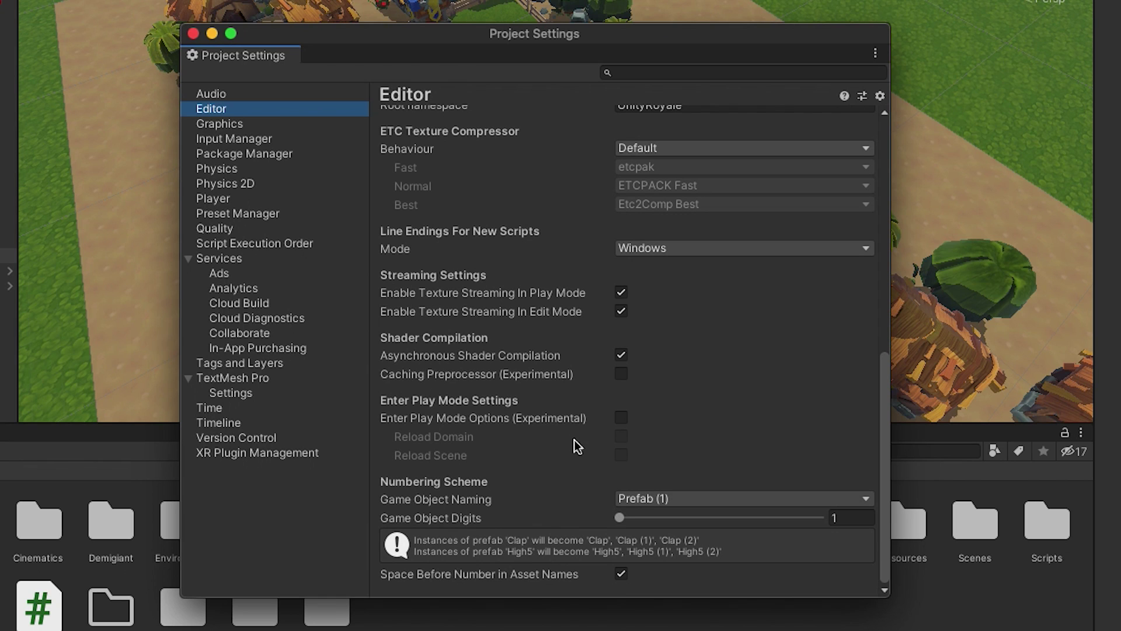
left_click(572, 419)
left_click(621, 418)
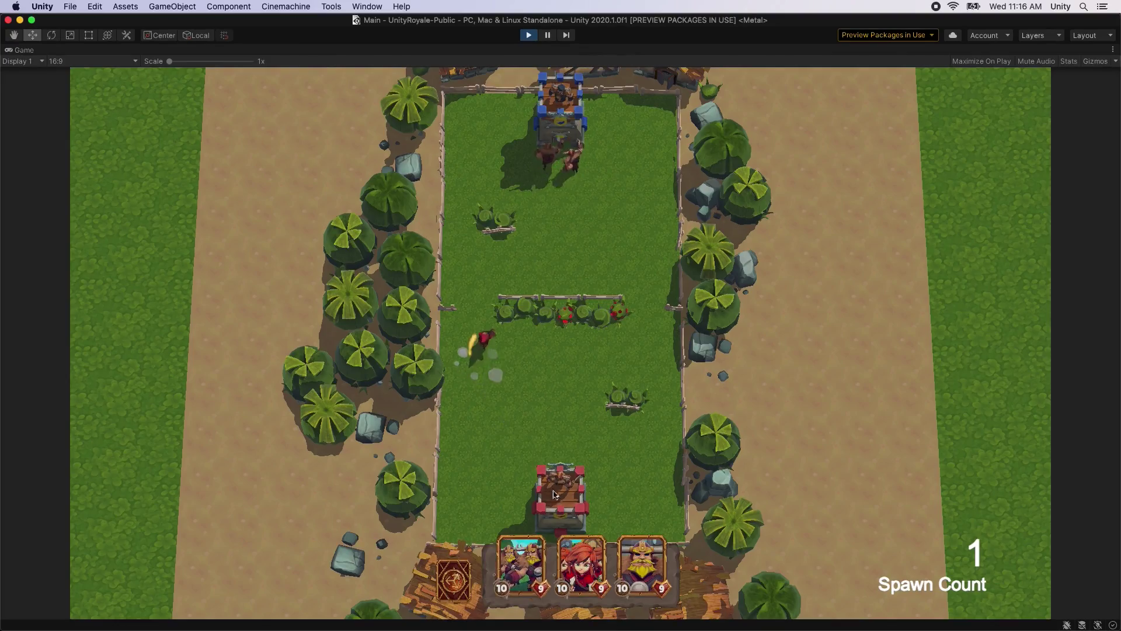
- Deploy the red-haired unit card onto the arena
left_click_drag(573, 577, 637, 378)
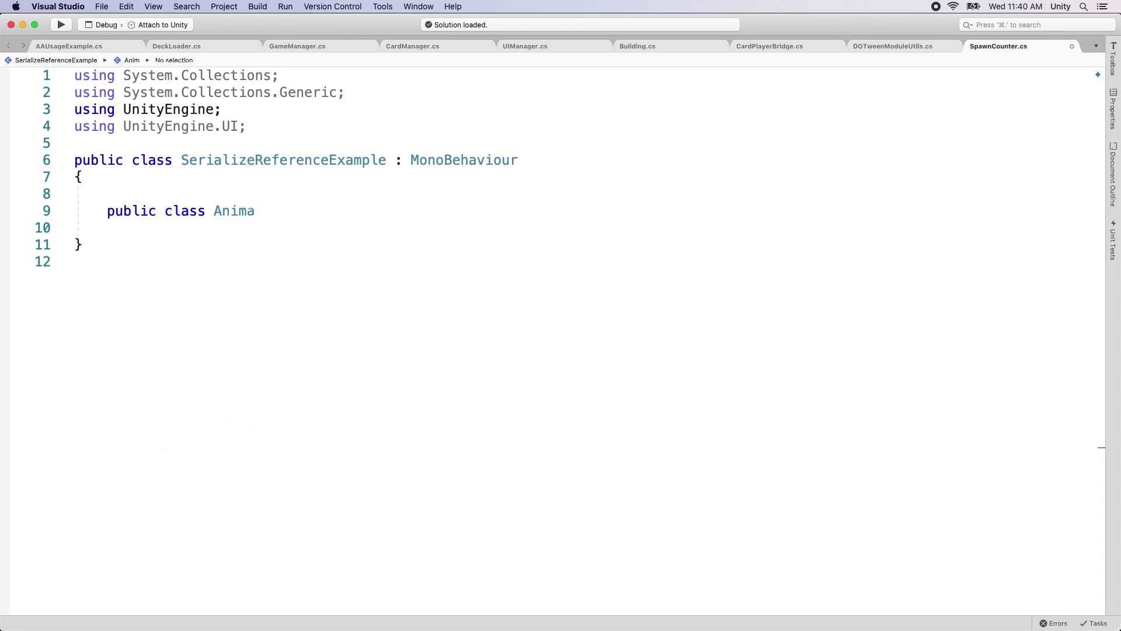
- Mark the Animal class [System.Serializable] and add a public Cat : Animal class
type("l { }")
key("Return")
key("Return")
type("[System.Serializable")
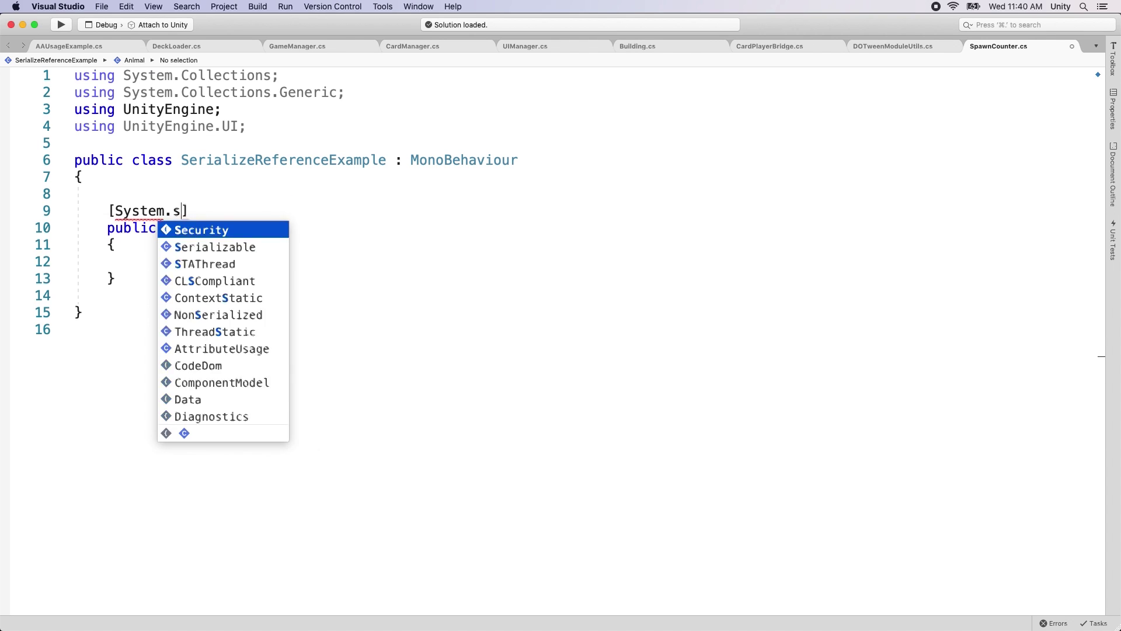
left_click(116, 279)
key("Return")
key("Return")
type("public clas")
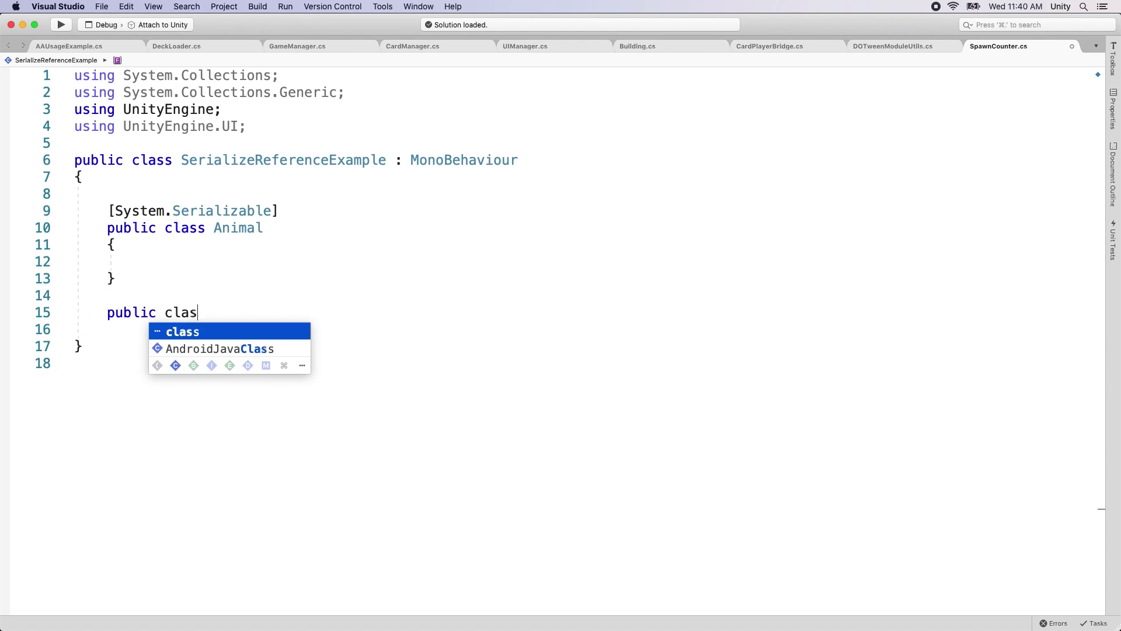
type("s Cat : Animal {")
key("Return")
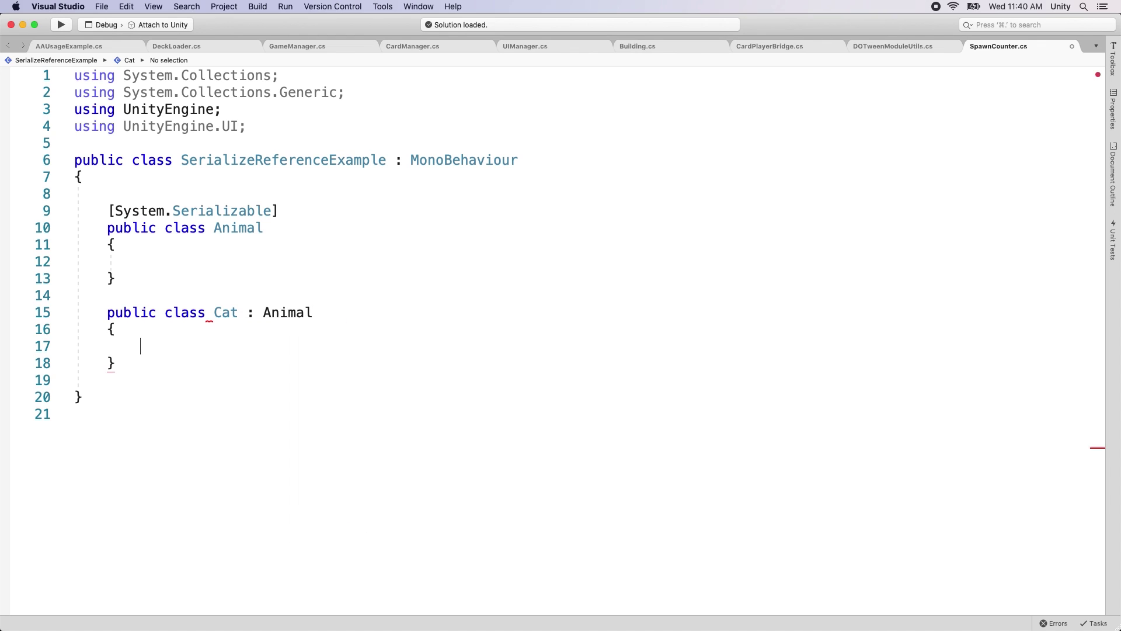
left_click(107, 295)
- Add a public Dog : Animal class and mark Cat and Dog [System.Serializable]
key("Return")
type("[System.Serializable")
left_click(115, 381)
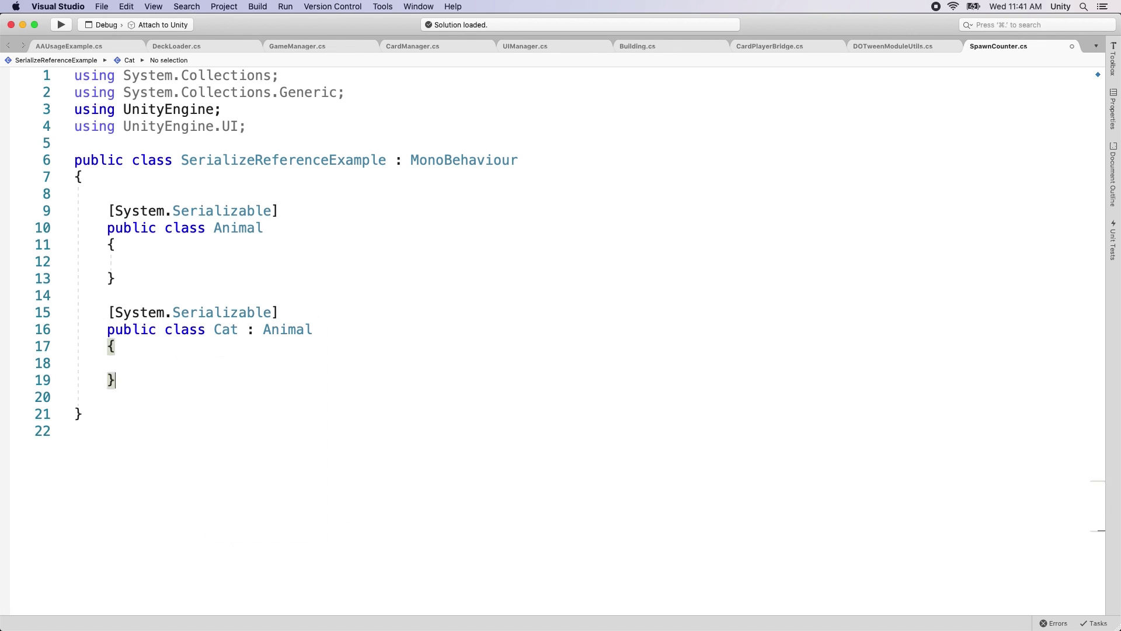
key("Return")
key("Return")
type("public class Dog : Animal {")
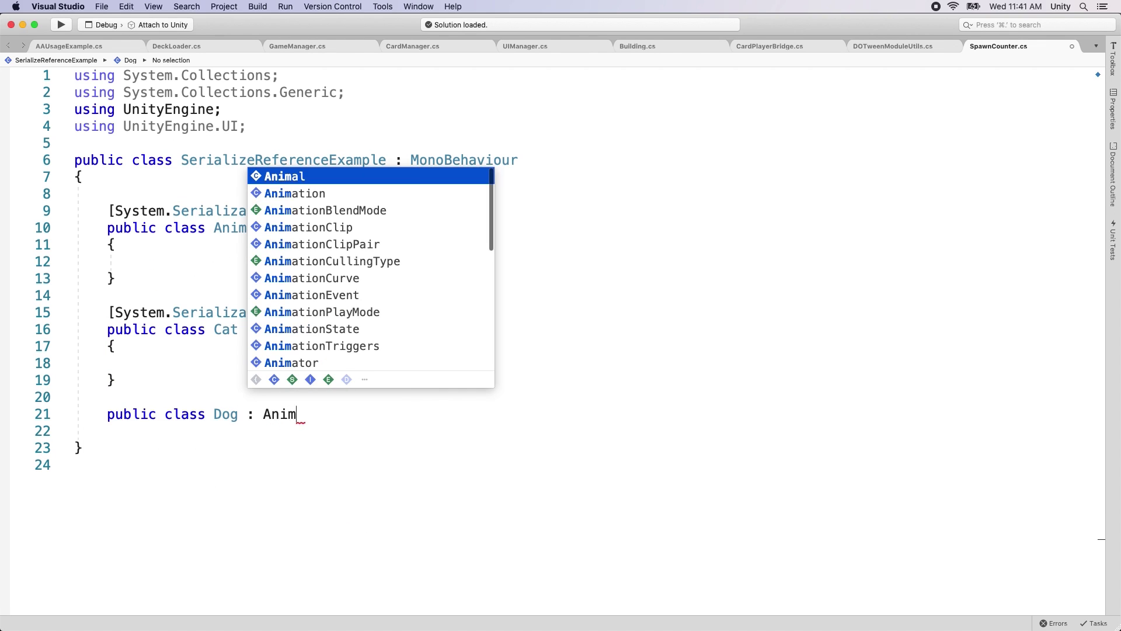
key("Return")
left_click(107, 396)
key("Return")
type("[System.s")
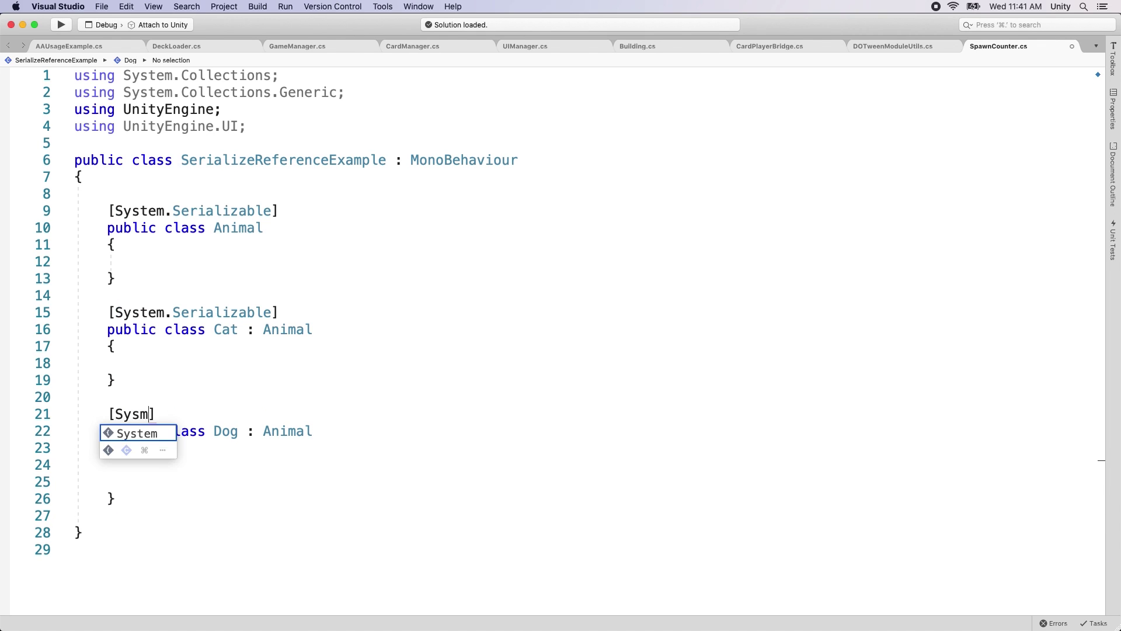
key("Return")
type("]")
left_click(79, 194)
key("Return")
key("Return")
key("Return")
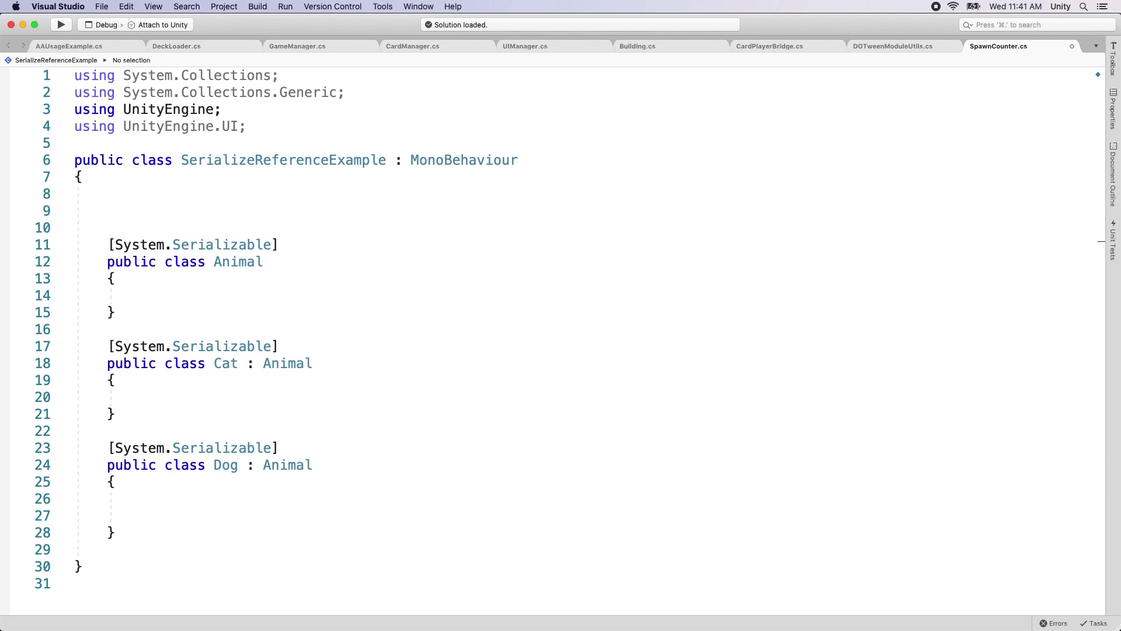
- Declare the field public List<Animal> animalsList
type("public List<Anim>")
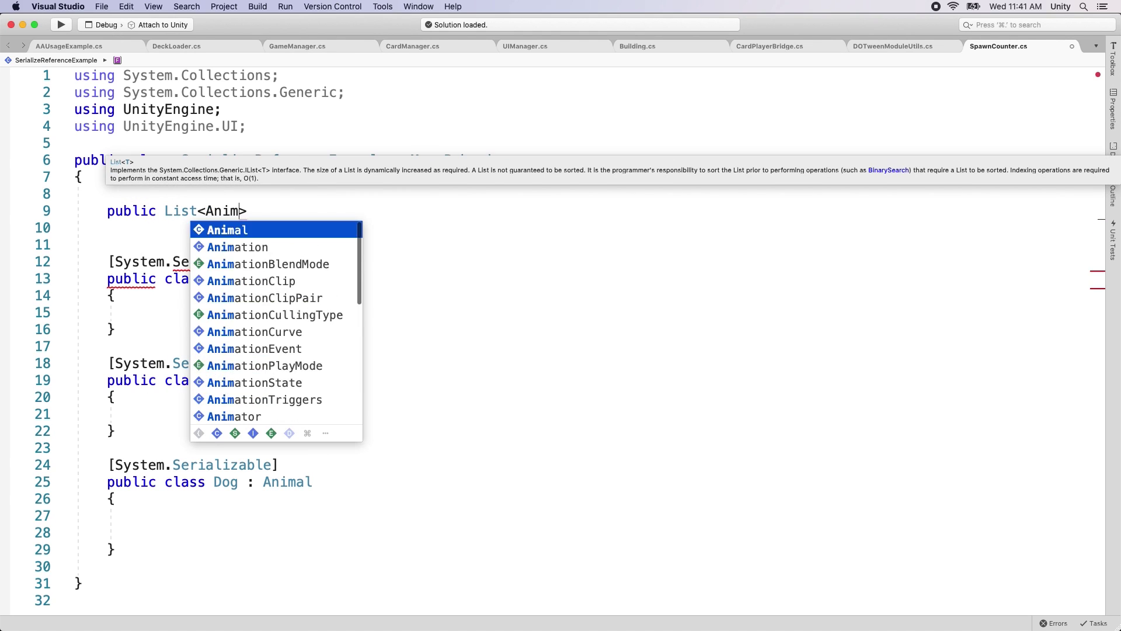
key("Return")
type("> an")
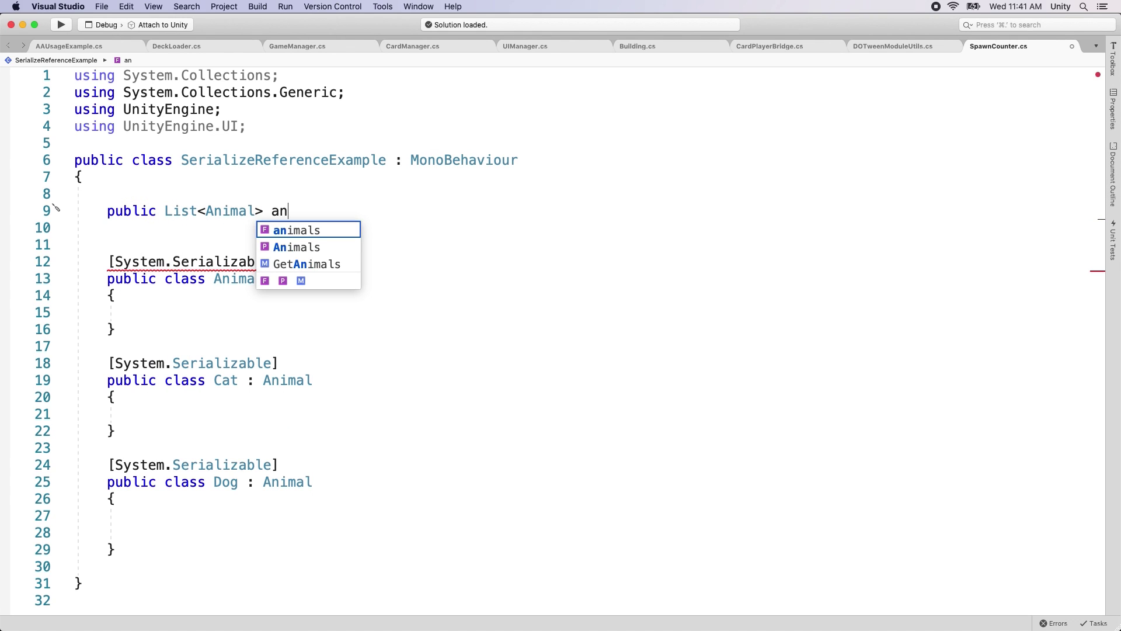
key("Return")
type("List")
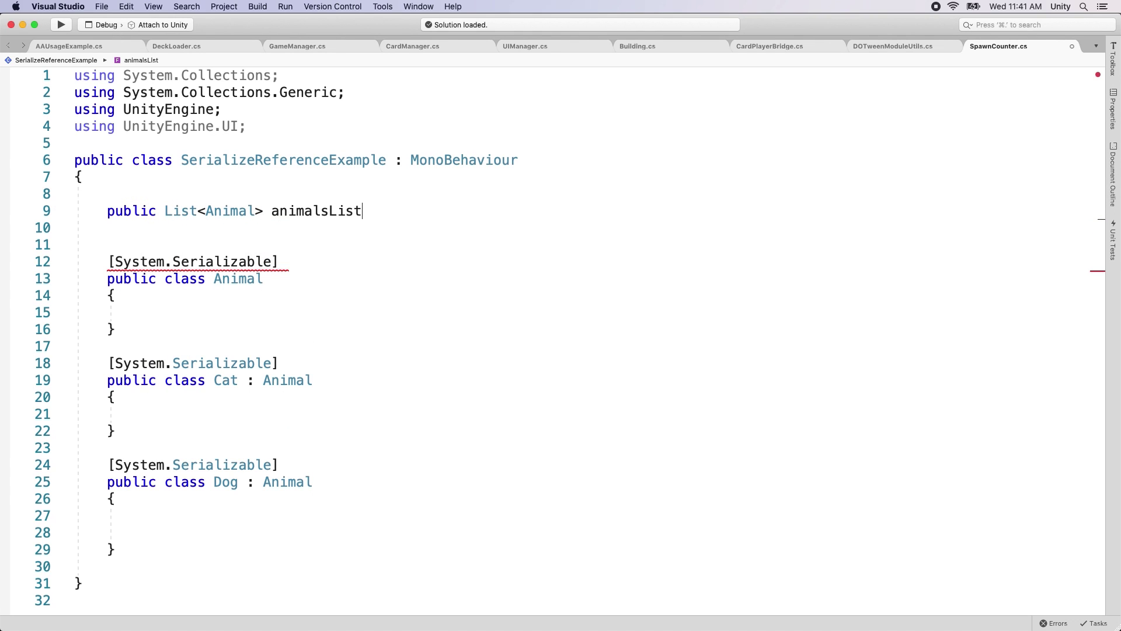
type(";")
key("Up")
- Add [SerializeReference] above animalsList with two comments saying it holds and deserializes Cats and Dogs
key("End")
key("Return")
type("[Seri")
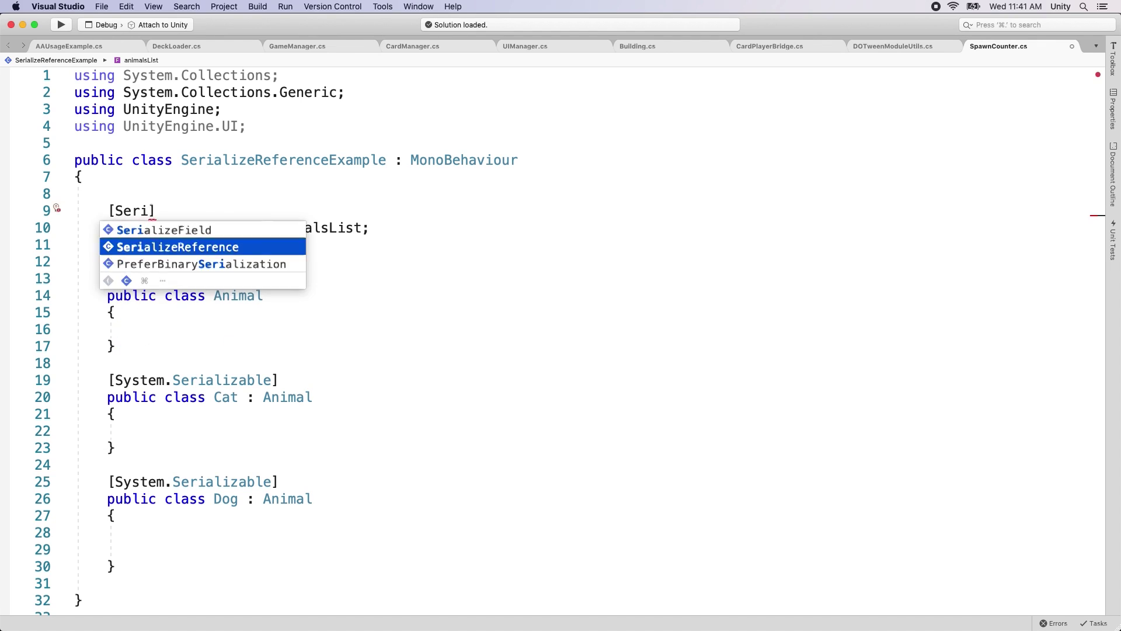
key("Return")
key("Up")
key("Return")
type("//This ")
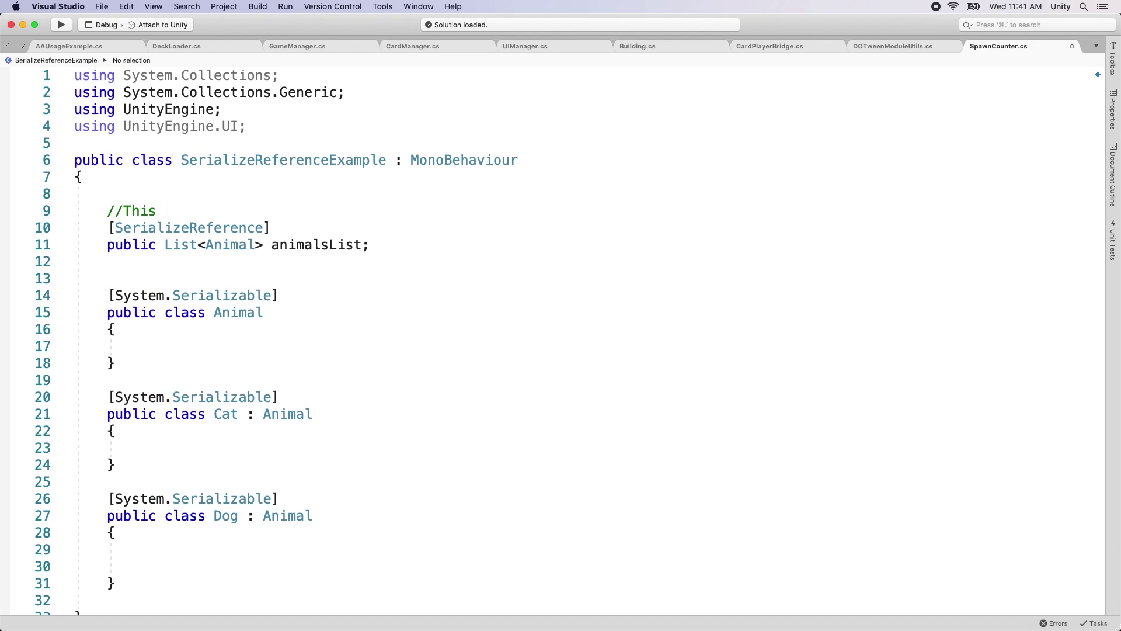
type("can contain both Cats ")
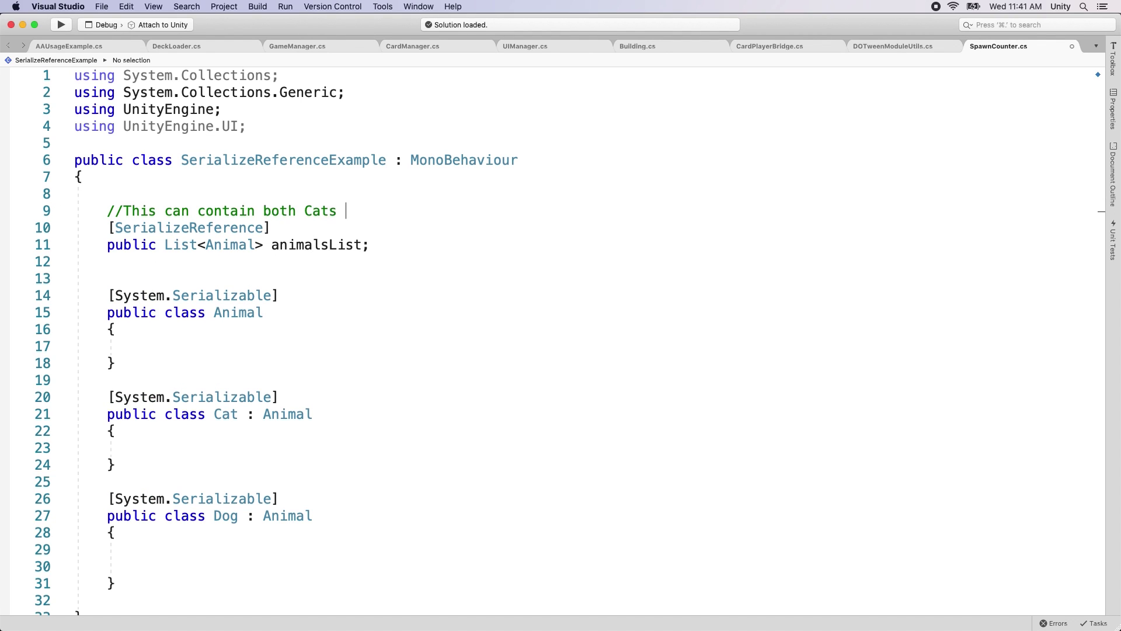
type("and Dogs, and Dogs, an")
key("Return")
type("//This will deseriali")
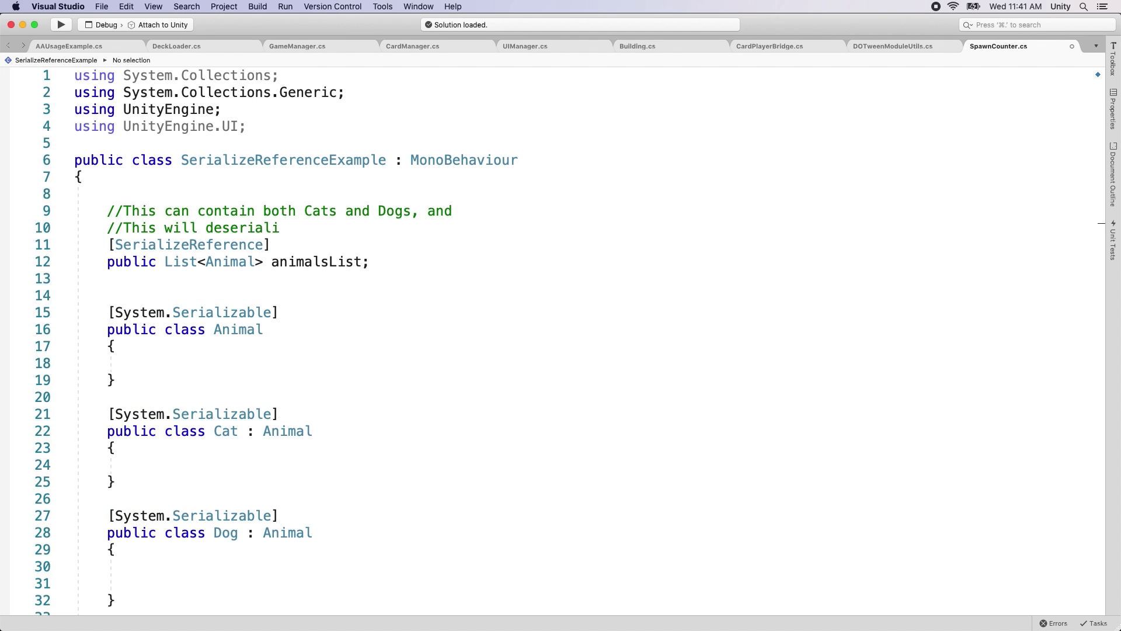
type("ze correctly into Cats and Dogs.")
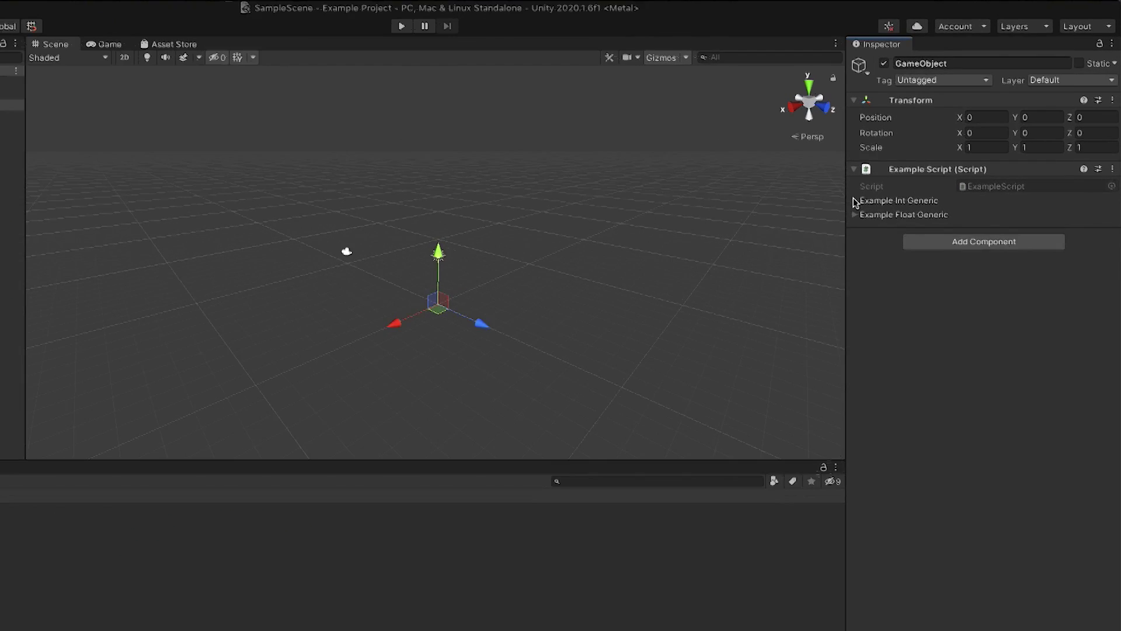
left_click(853, 199)
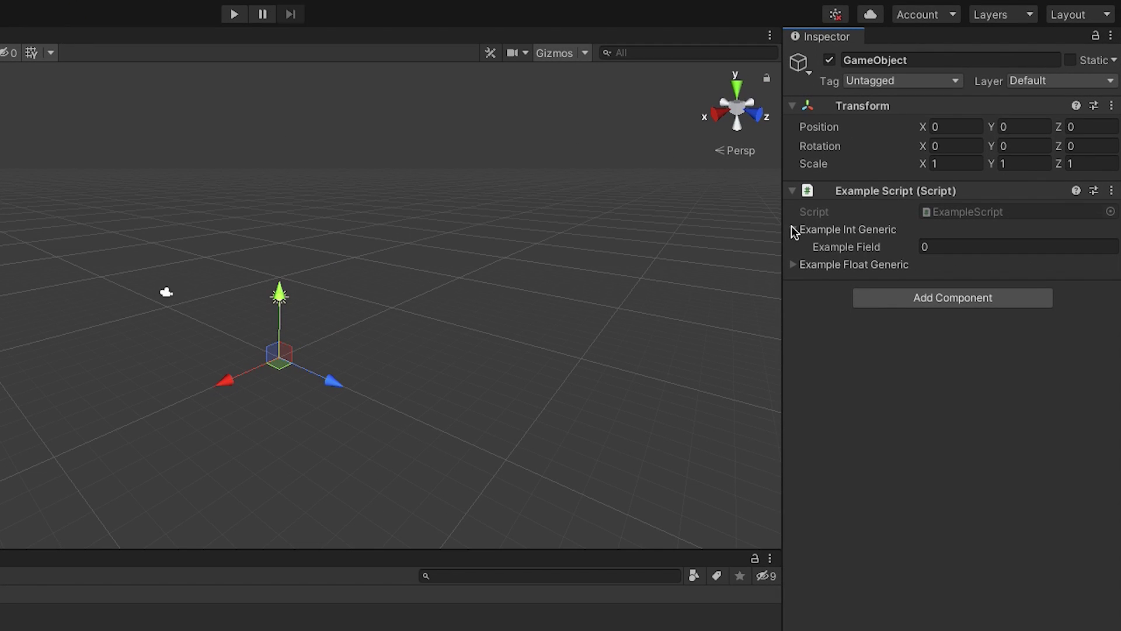
- Expand Example Float Generic and drag the Int generic's Example Field to 15
left_click(792, 264)
left_click_drag(821, 248, 905, 294)
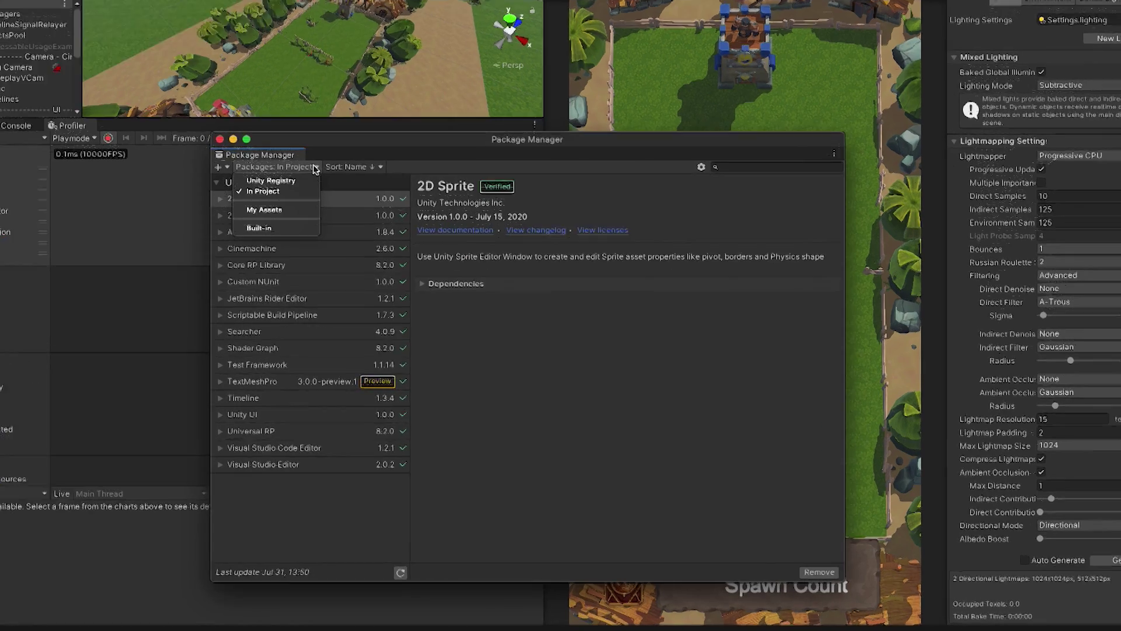
- Search the Unity Registry for 'IDE', view the Visual Studio, VS Code and Rider editor packages, then return to Unity
left_click(263, 92)
left_click(808, 75)
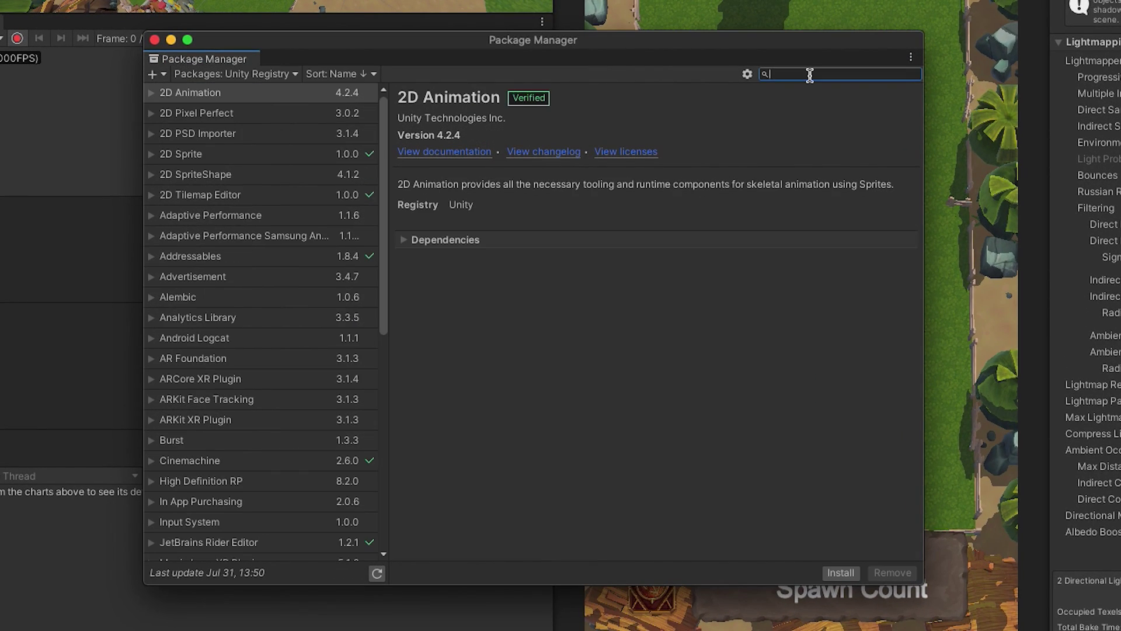
type("IDE")
left_click(288, 133)
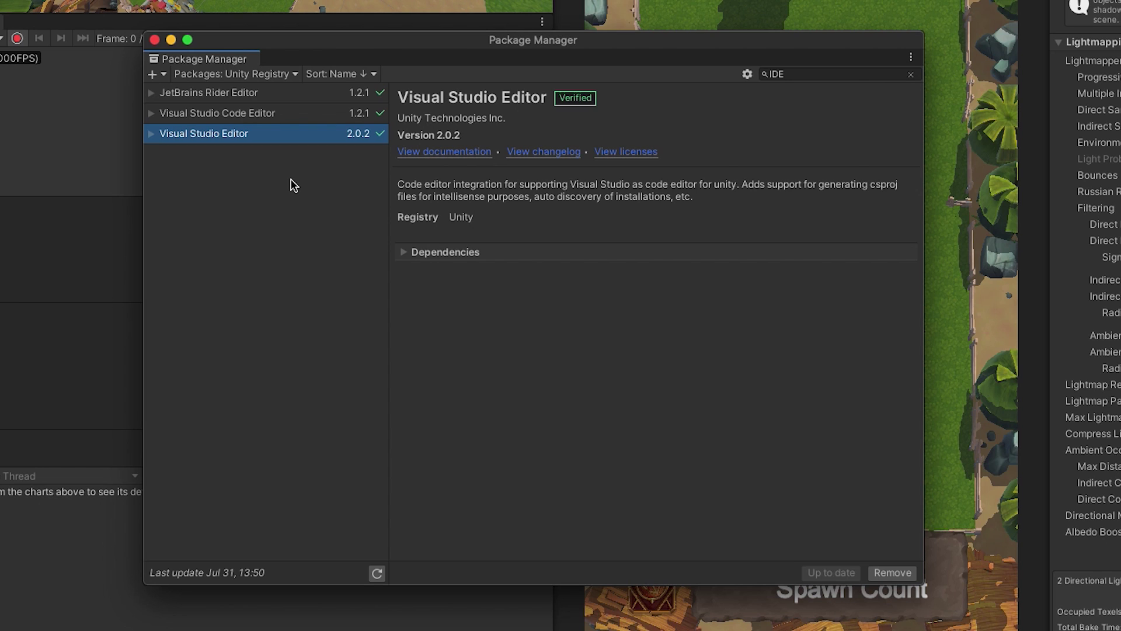
left_click(287, 114)
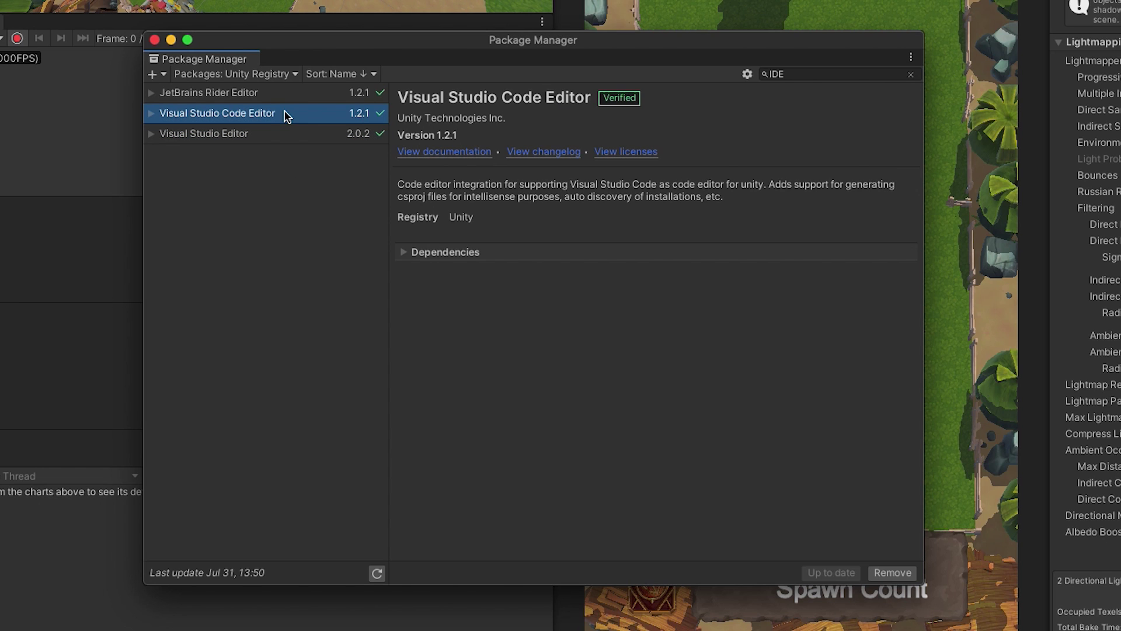
left_click(810, 75)
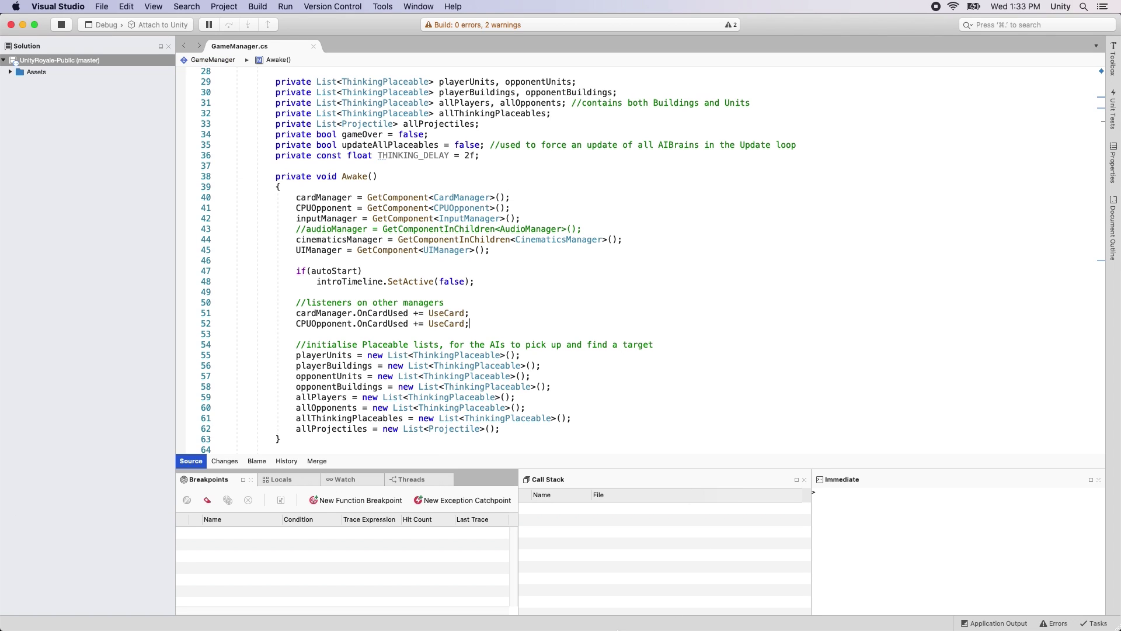
mouse_move(618, 629)
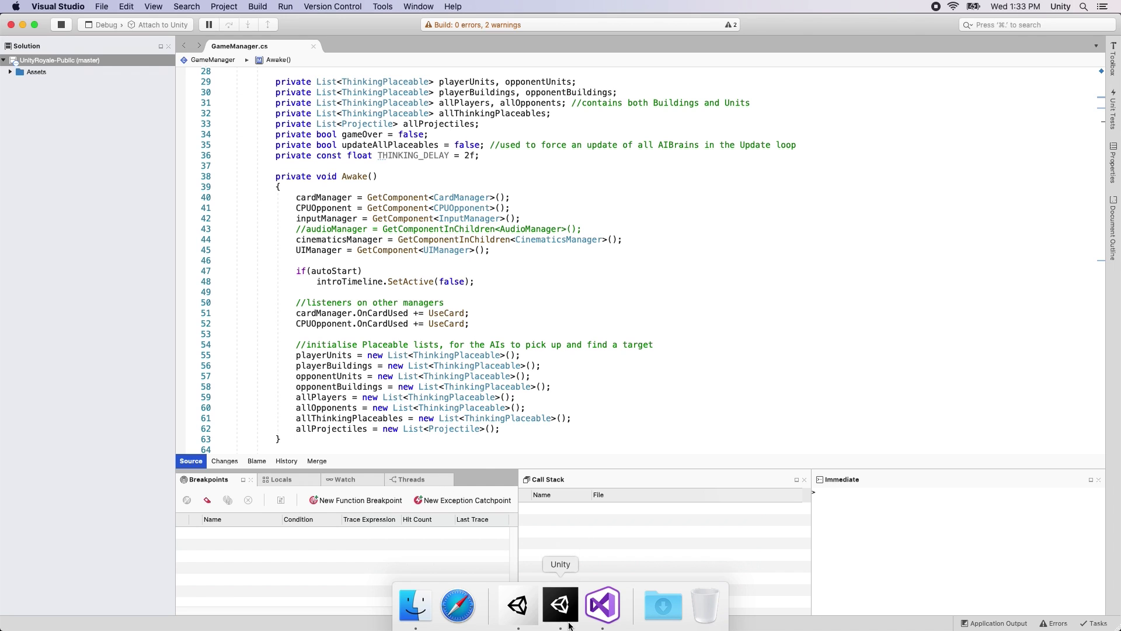
left_click(560, 605)
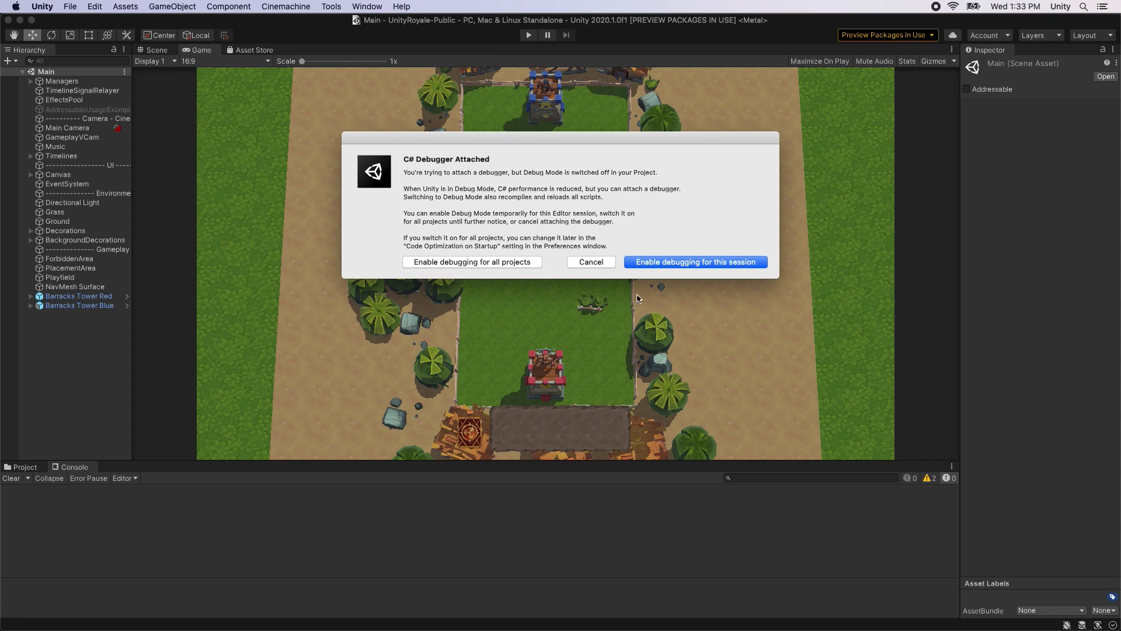
- Enable debugging for this session and open Preferences to check Code Optimization On Startup
left_click(677, 265)
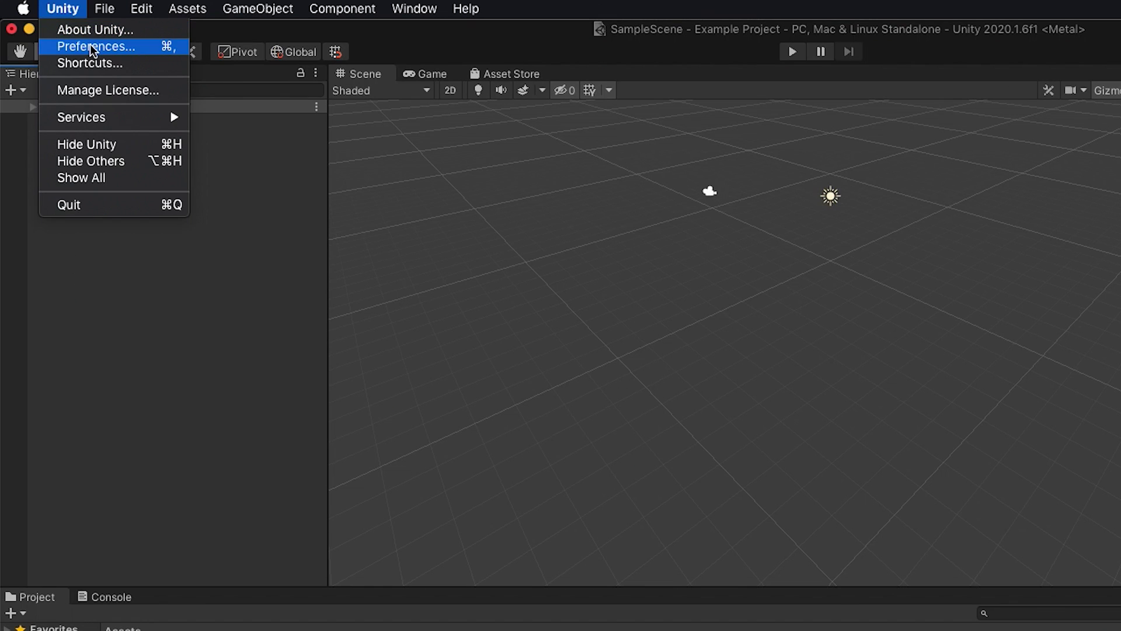
left_click(93, 45)
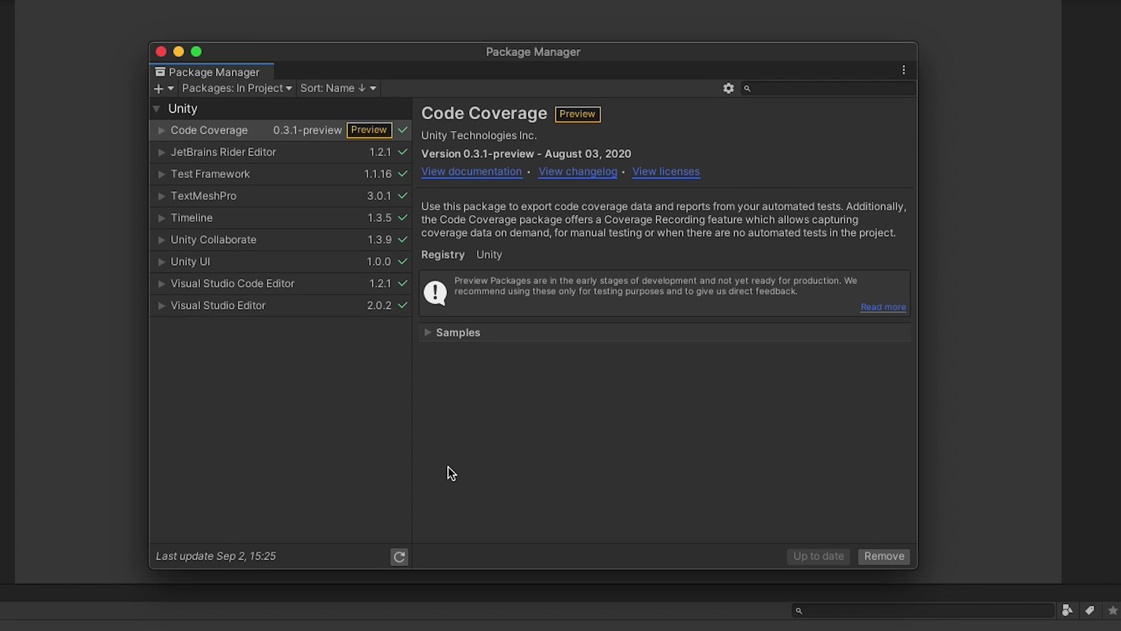
- Close Package Manager, view the Test Runner's PlayMode tests, then the Code Coverage settings
left_click(160, 52)
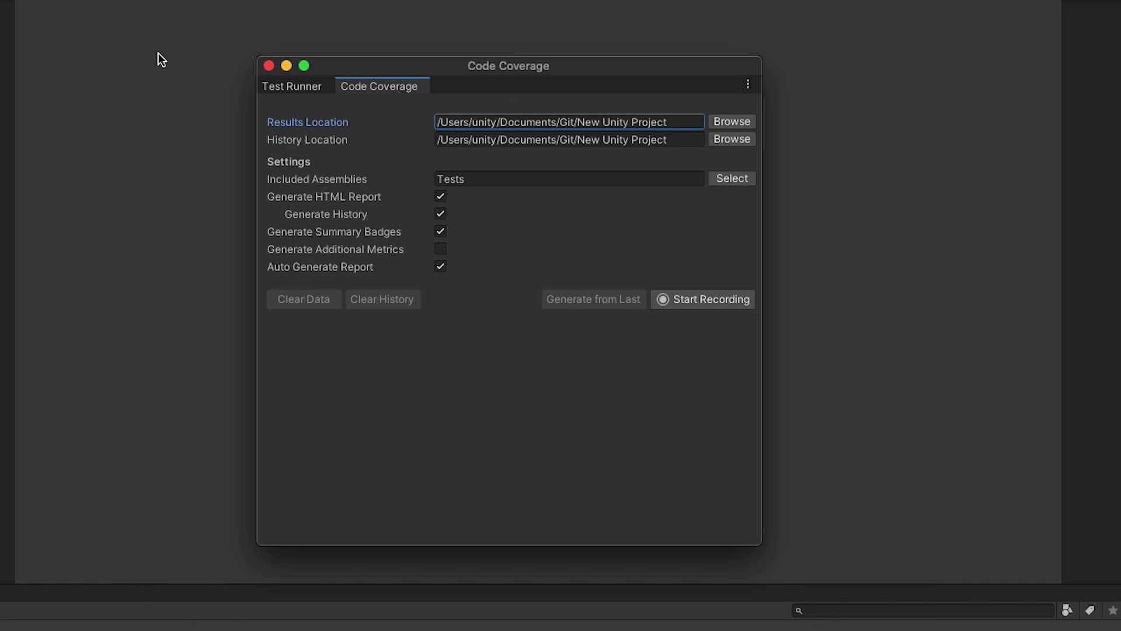
left_click(297, 88)
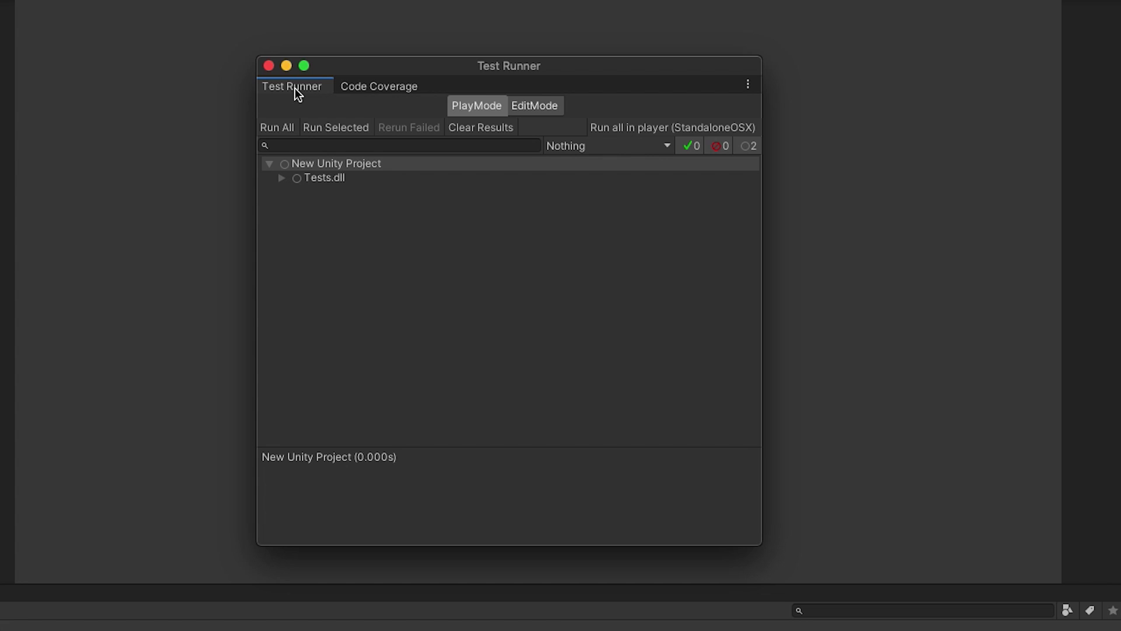
left_click(379, 93)
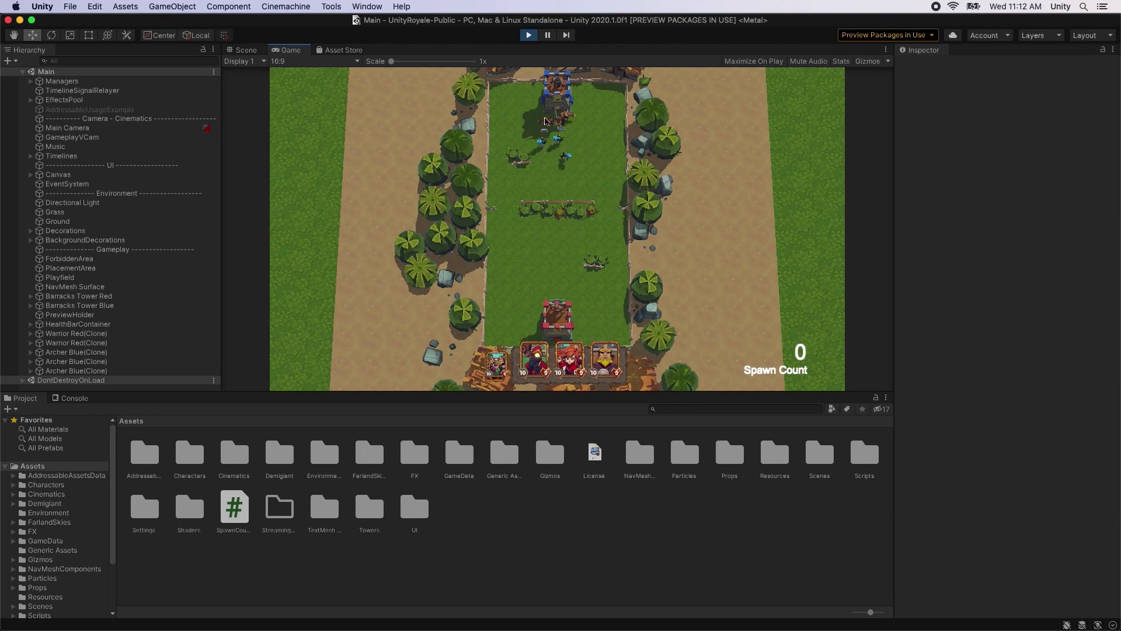
- Play five cards, starting with the mage, onto the arena to spawn red units
left_click_drag(534, 359, 514, 257)
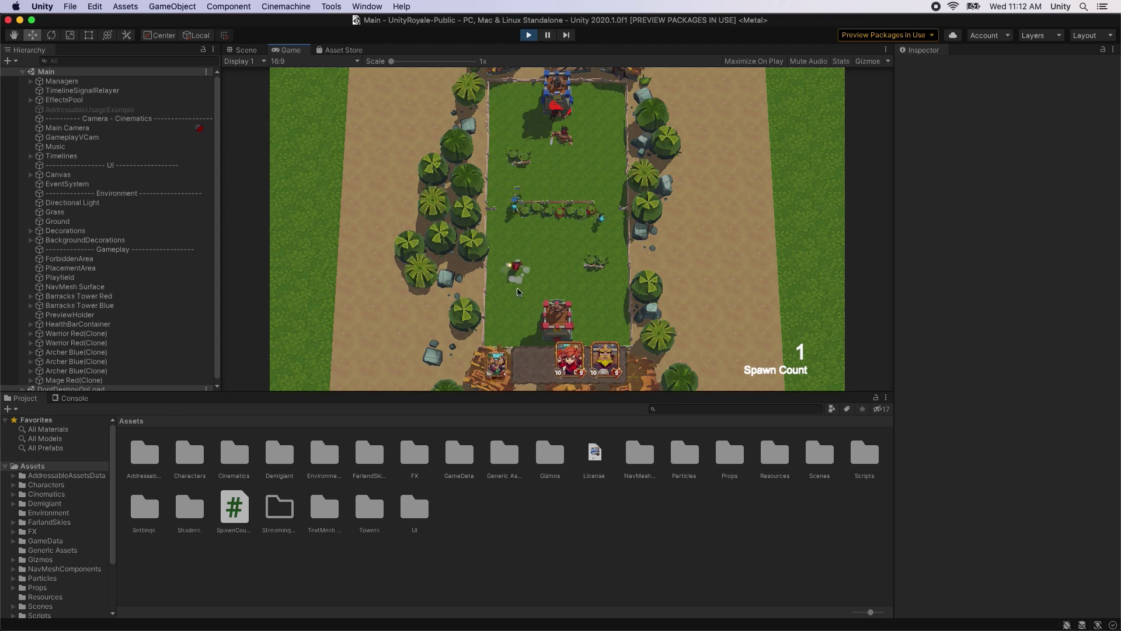
left_click_drag(587, 377, 558, 272)
left_click_drag(604, 359, 603, 292)
left_click_drag(535, 359, 522, 290)
left_click_drag(569, 359, 605, 289)
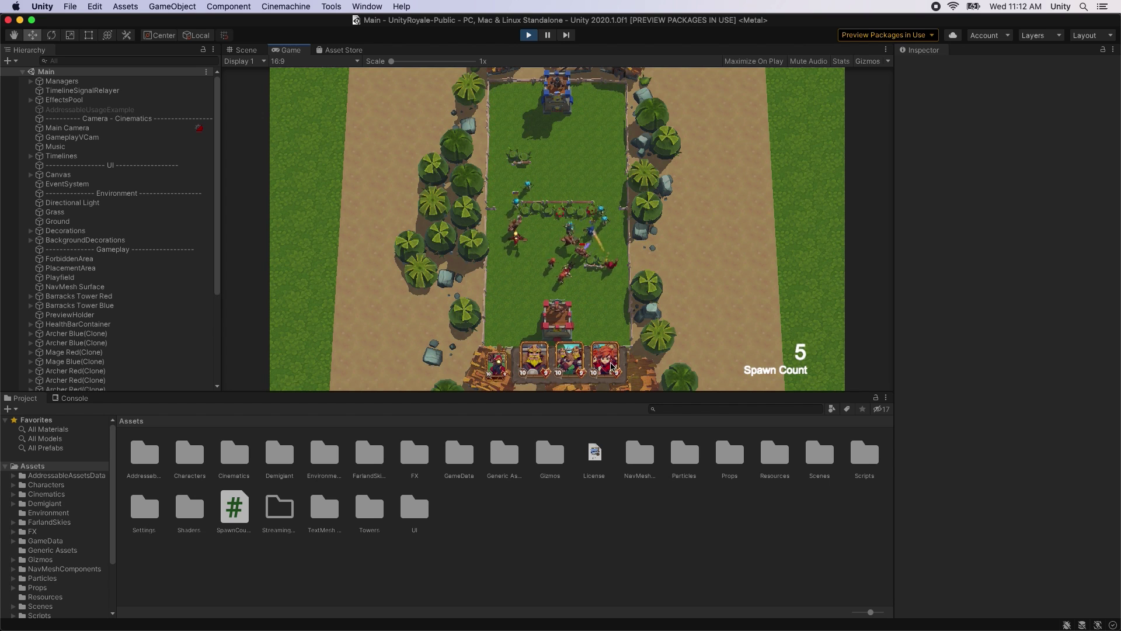